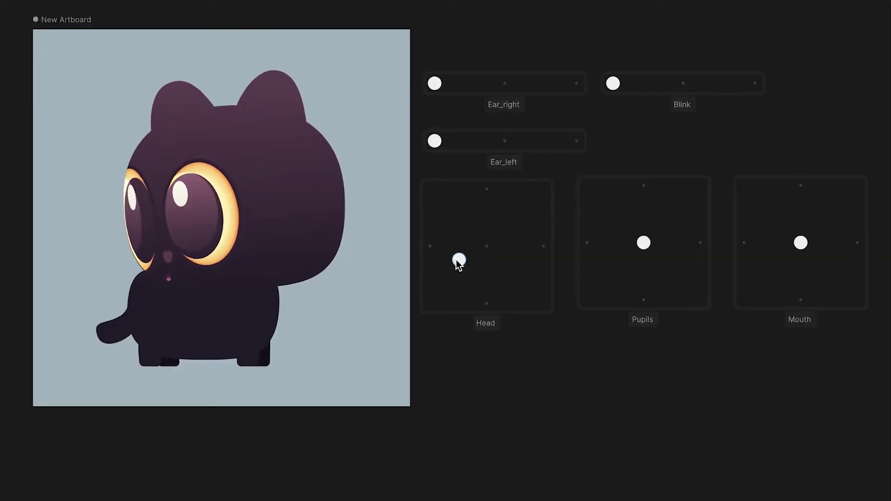
Turn the cat's head, shift its pupils and close its eyes using the Head, Pupils and Blink joysticks
{"action": "left_click_drag", "start_coordinate": [456, 260], "coordinate": [486, 245]}
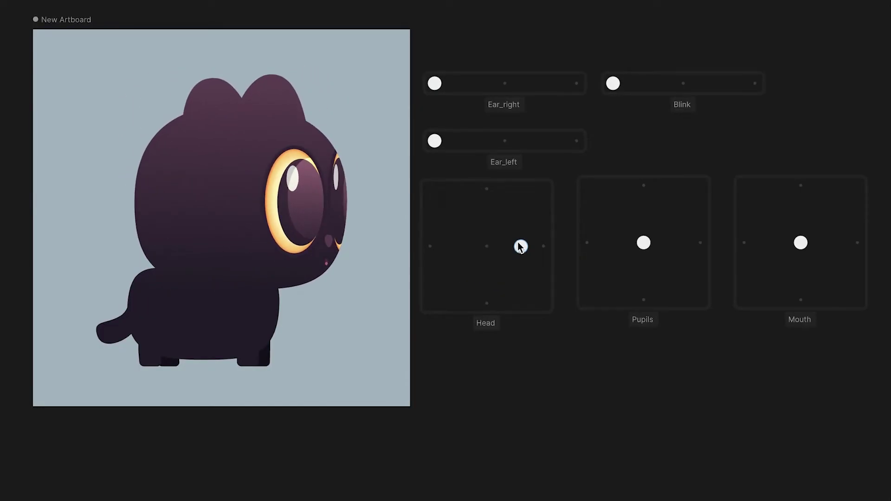
{"action": "left_click_drag", "start_coordinate": [644, 242], "coordinate": [609, 268]}
{"action": "mouse_move", "coordinate": [612, 83]}
{"action": "left_mouse_down"}
{"action": "mouse_move", "coordinate": [719, 88]}
{"action": "mouse_move", "coordinate": [607, 88]}
{"action": "mouse_move", "coordinate": [768, 89]}
{"action": "mouse_move", "coordinate": [651, 80]}
{"action": "left_mouse_up"}
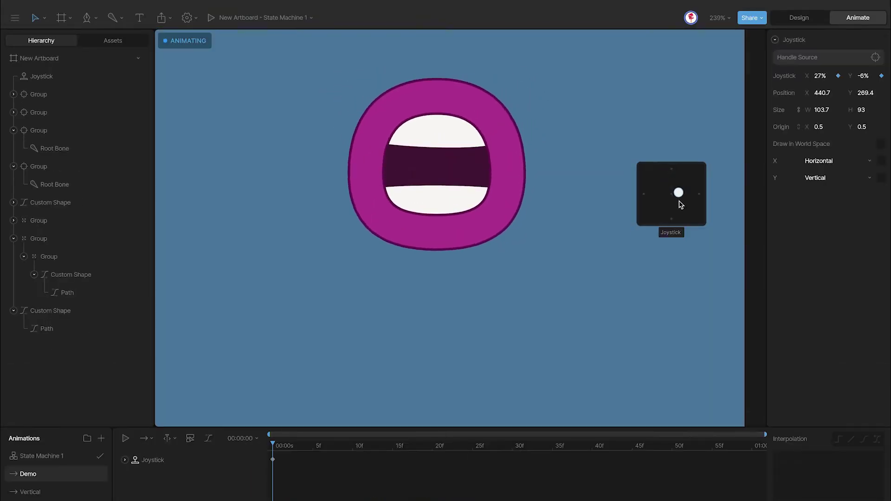
Push a joystick toward the top-left, blink the eyeball character, and recentre the cat's Head joystick
{"action": "mouse_move", "coordinate": [675, 199]}
{"action": "left_mouse_down"}
{"action": "mouse_move", "coordinate": [659, 183]}
{"action": "mouse_move", "coordinate": [633, 335]}
{"action": "mouse_move", "coordinate": [636, 177]}
{"action": "left_mouse_up"}
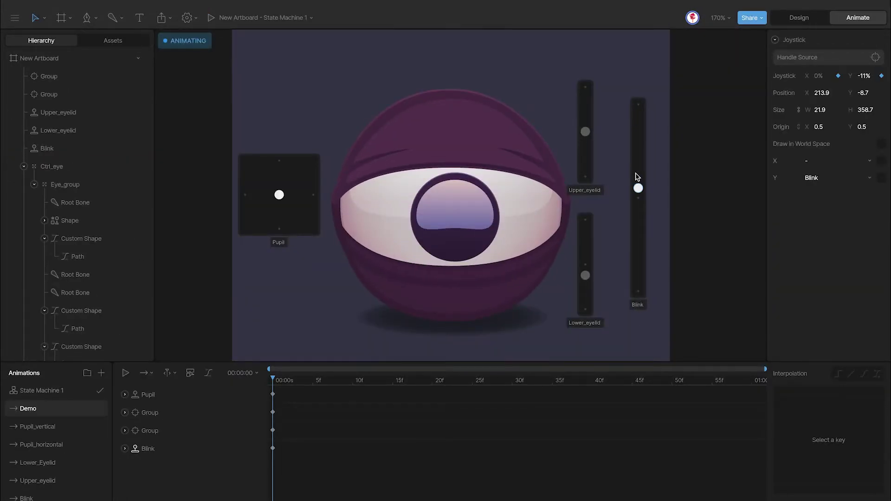
{"action": "mouse_move", "coordinate": [646, 254]}
{"action": "left_mouse_down"}
{"action": "mouse_move", "coordinate": [653, 124]}
{"action": "mouse_move", "coordinate": [645, 294]}
{"action": "left_mouse_up"}
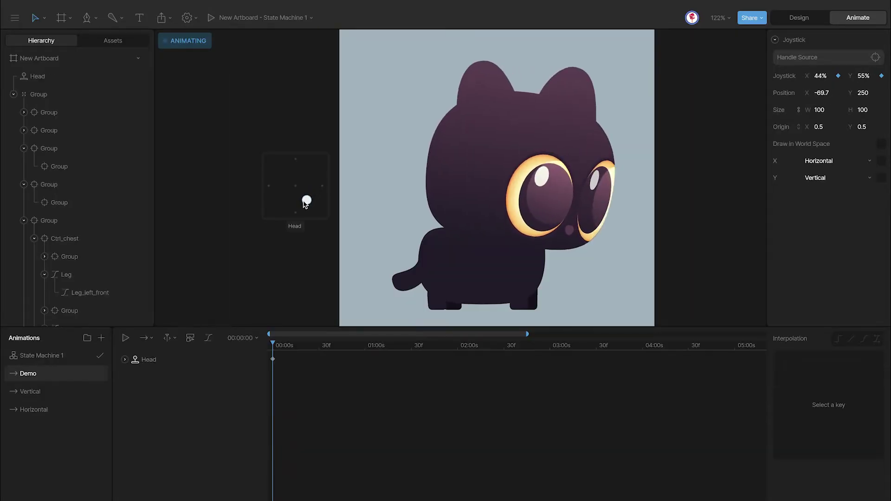
{"action": "mouse_move", "coordinate": [304, 204]}
{"action": "left_mouse_down"}
{"action": "mouse_move", "coordinate": [290, 197]}
{"action": "mouse_move", "coordinate": [290, 183]}
{"action": "left_mouse_up"}
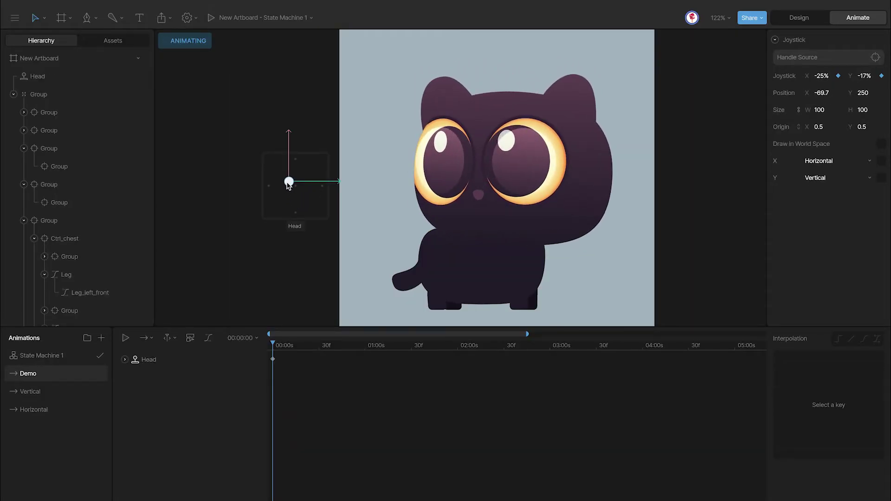
Play the animation, show the Vertical animation's tracks, and draw a new joystick beside the cat
{"action": "left_click", "coordinate": [46, 409]}
{"action": "key", "text": "space"}
{"action": "left_click", "coordinate": [49, 391]}
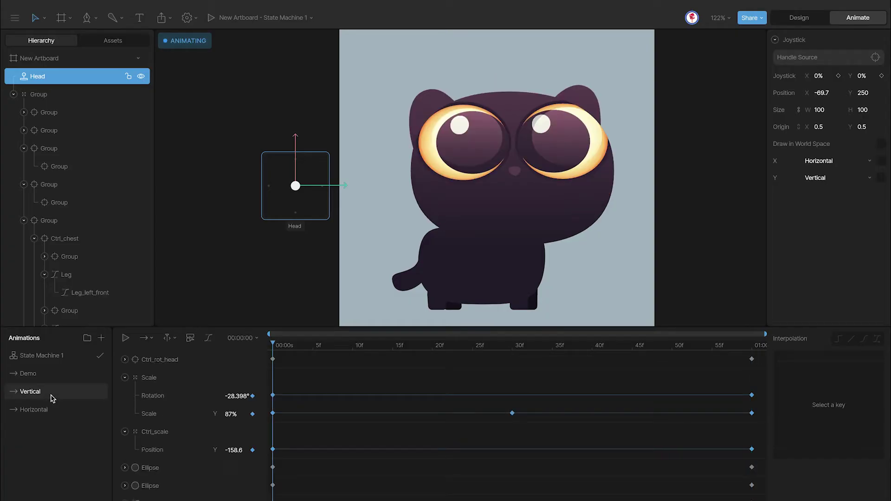
{"action": "left_click", "coordinate": [119, 18]}
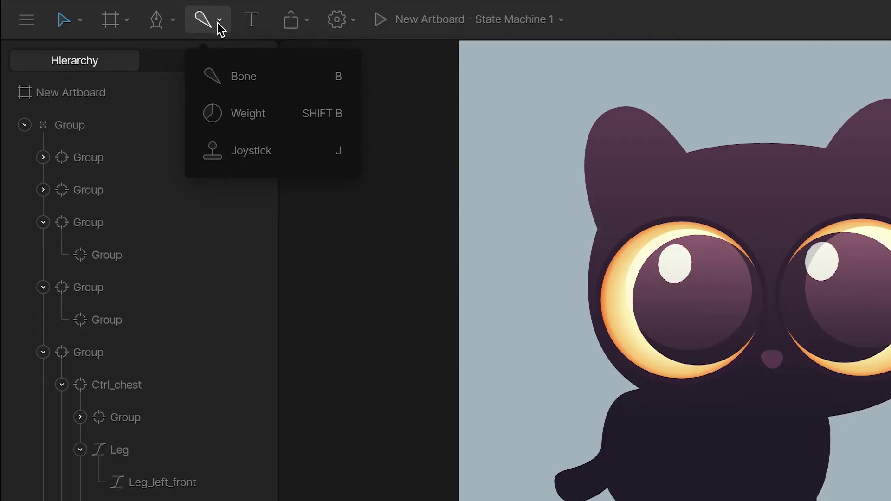
{"action": "left_click", "coordinate": [274, 146]}
{"action": "left_click_drag", "start_coordinate": [467, 160], "coordinate": [608, 296]}
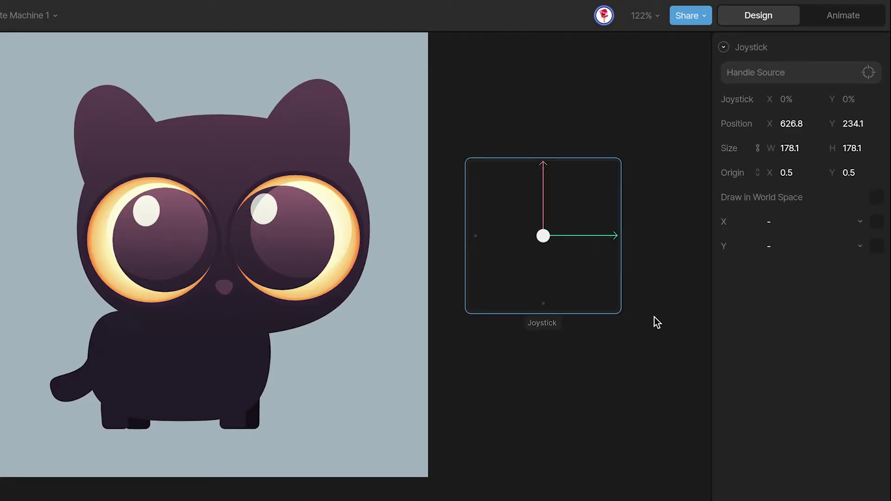
Link the new joystick's X axis to Horizontal and its Y axis to Vertical
{"action": "left_click", "coordinate": [807, 223]}
{"action": "left_click", "coordinate": [807, 302]}
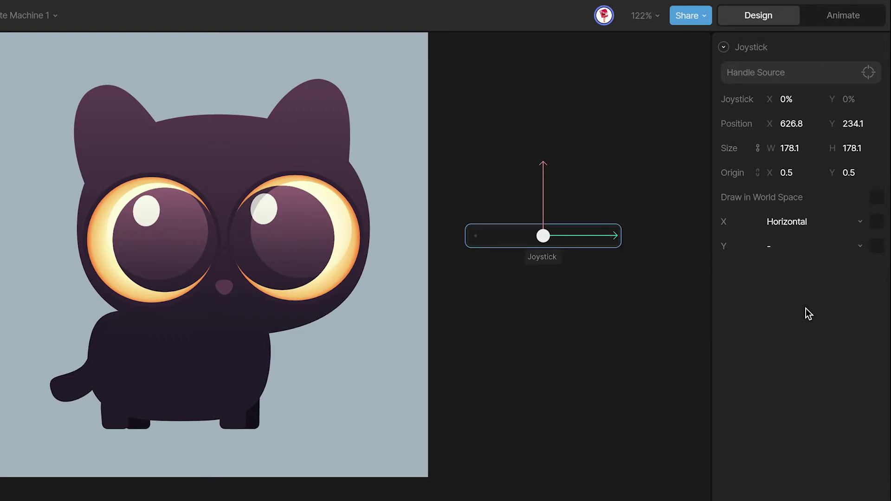
{"action": "left_click", "coordinate": [798, 249]}
{"action": "left_click", "coordinate": [798, 304]}
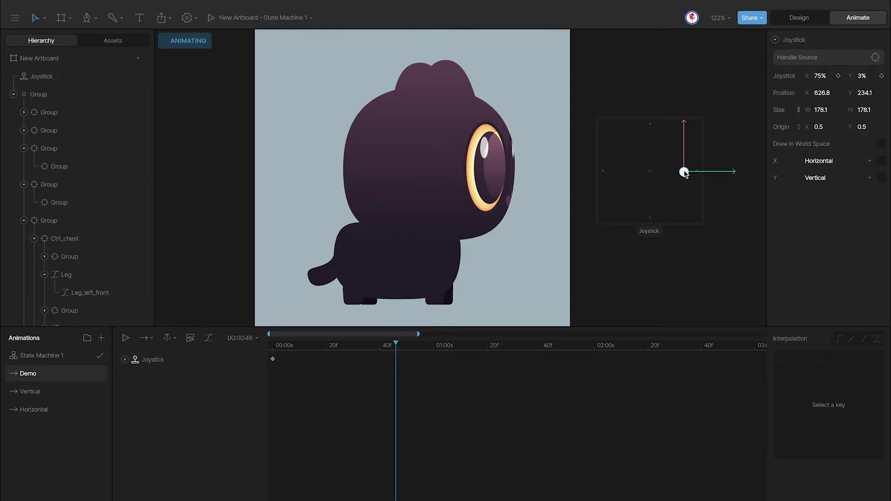
Drag the new joystick's handle leftward to swing the cat's head
{"action": "left_click_drag", "start_coordinate": [684, 174], "coordinate": [622, 193]}
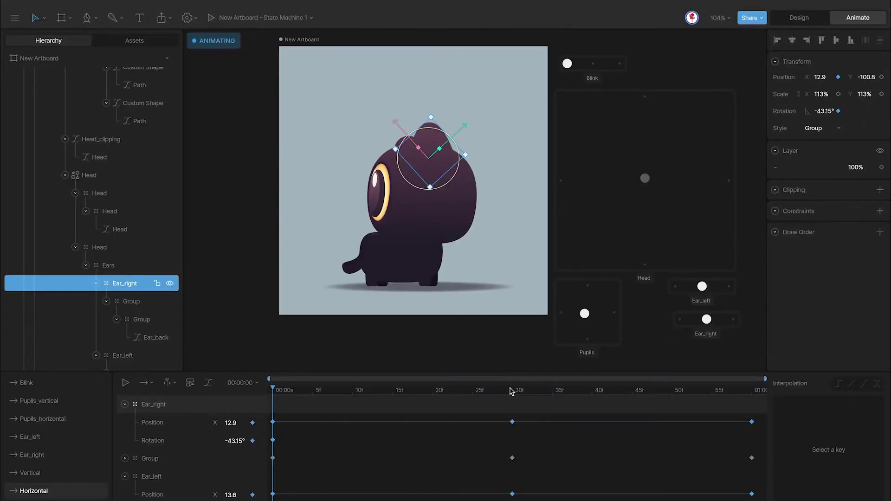
Jump to frame 30 on the Horizontal timeline, then scrub toward frame 51 to watch the head turn
{"action": "left_click", "coordinate": [510, 392]}
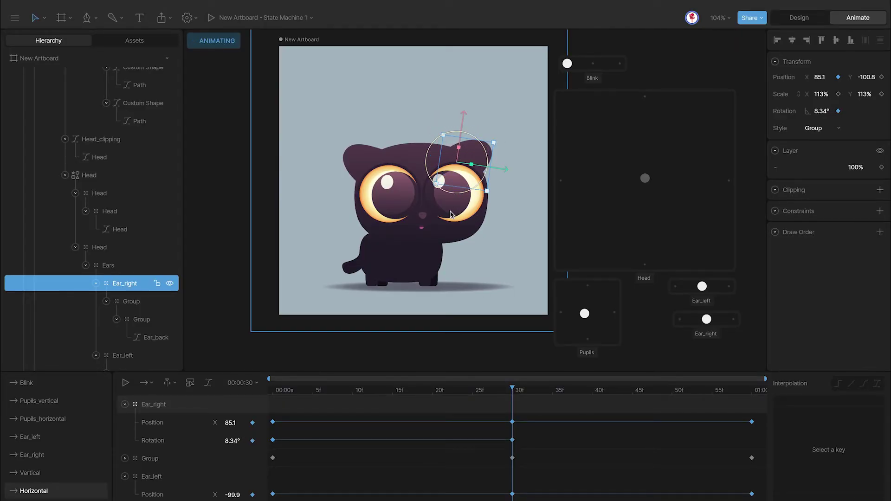
{"action": "left_click_drag", "start_coordinate": [358, 389], "coordinate": [687, 380]}
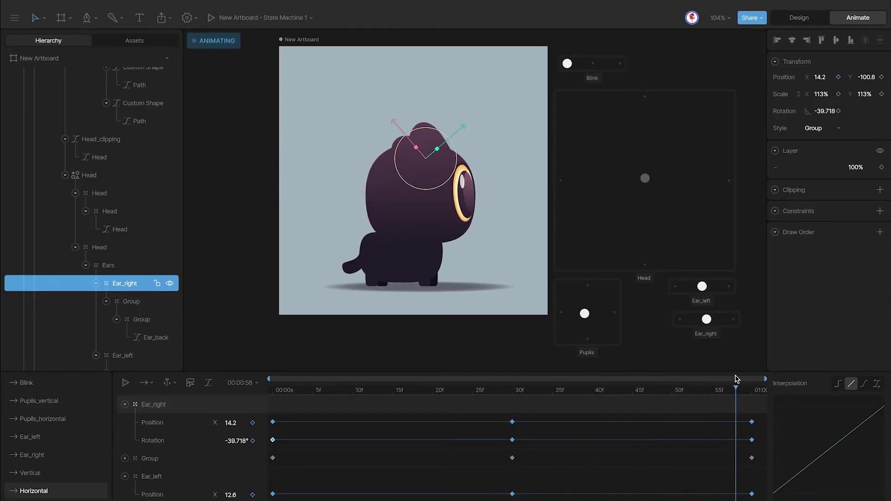